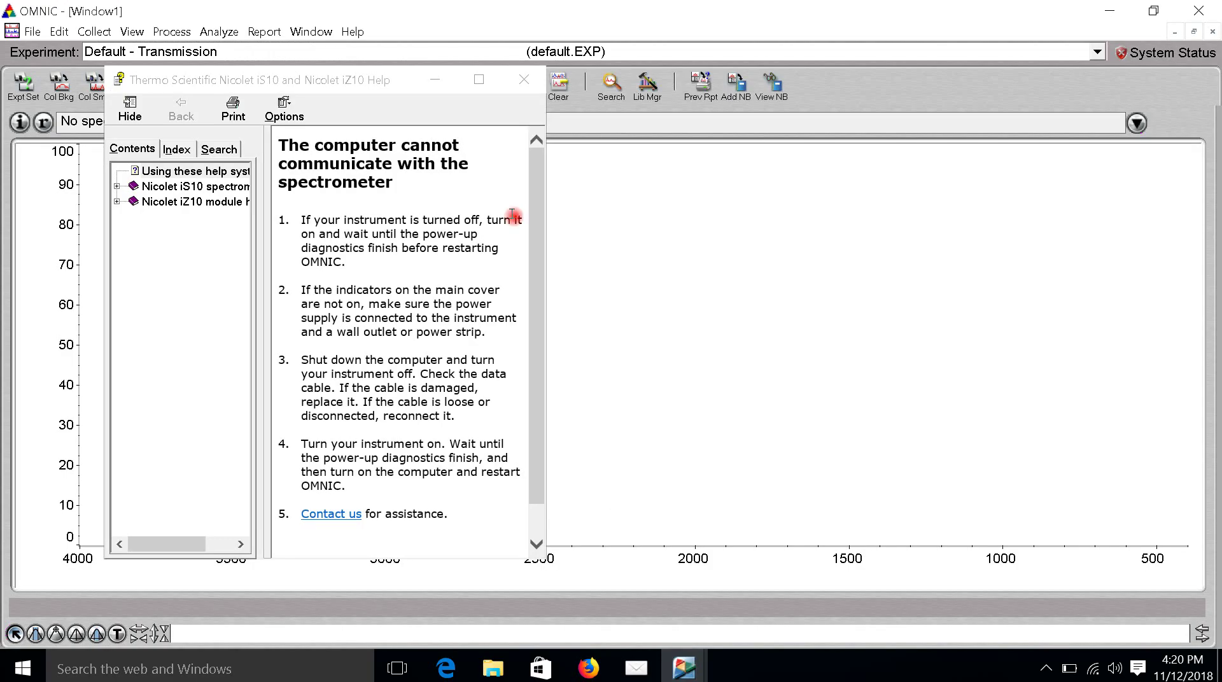
- Close the Nicolet help page about the spectrometer not communicating
{"action": "left_click", "coordinate": [524, 78]}
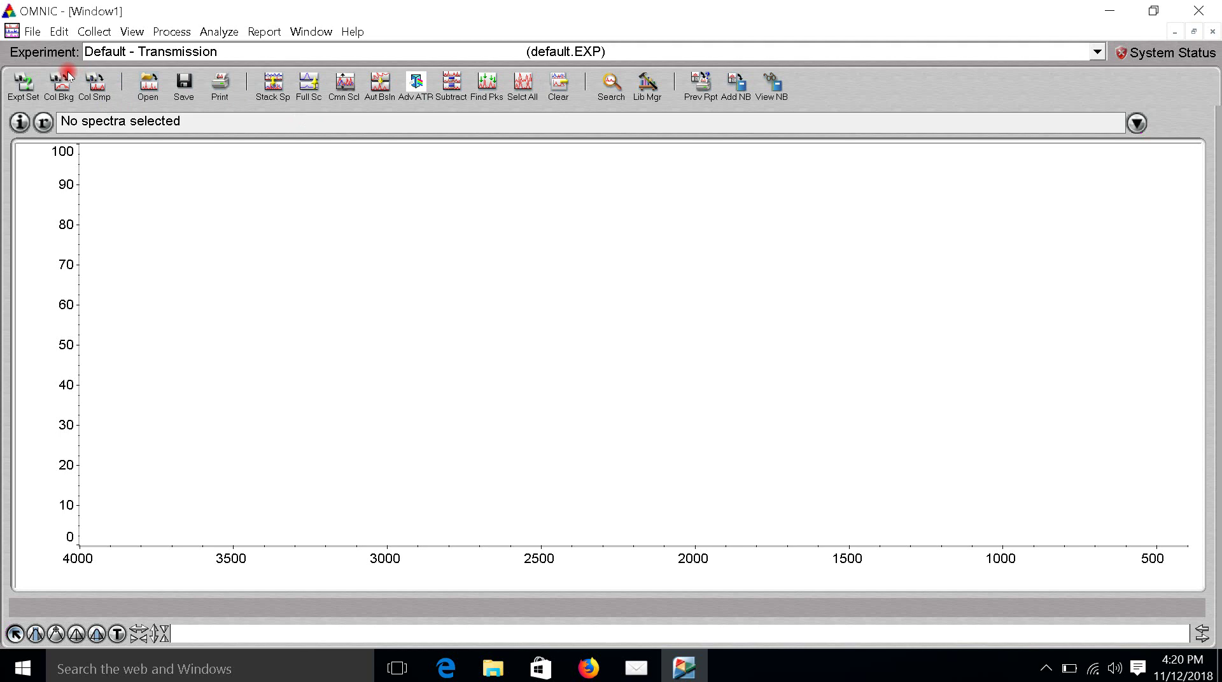
- Open Experiment Setup, move it up-left, keep 32 scans and list the resolution values
{"action": "left_click", "coordinate": [20, 86]}
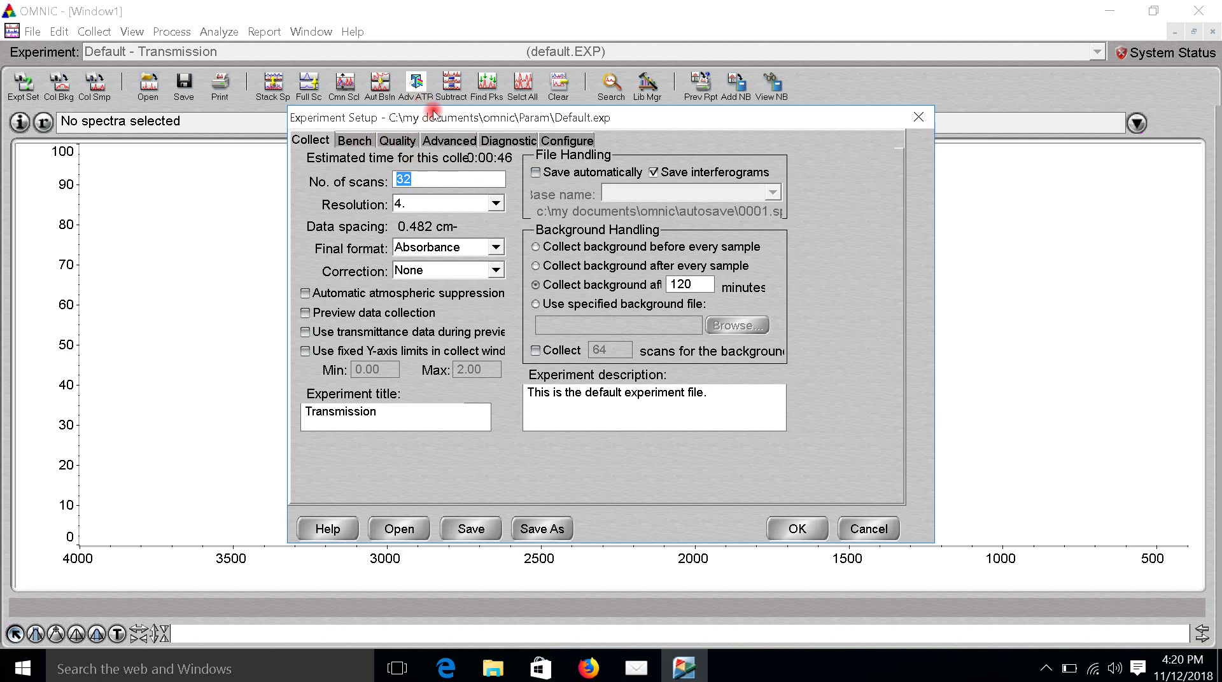
{"action": "left_click_drag", "start_coordinate": [432, 115], "coordinate": [393, 85]}
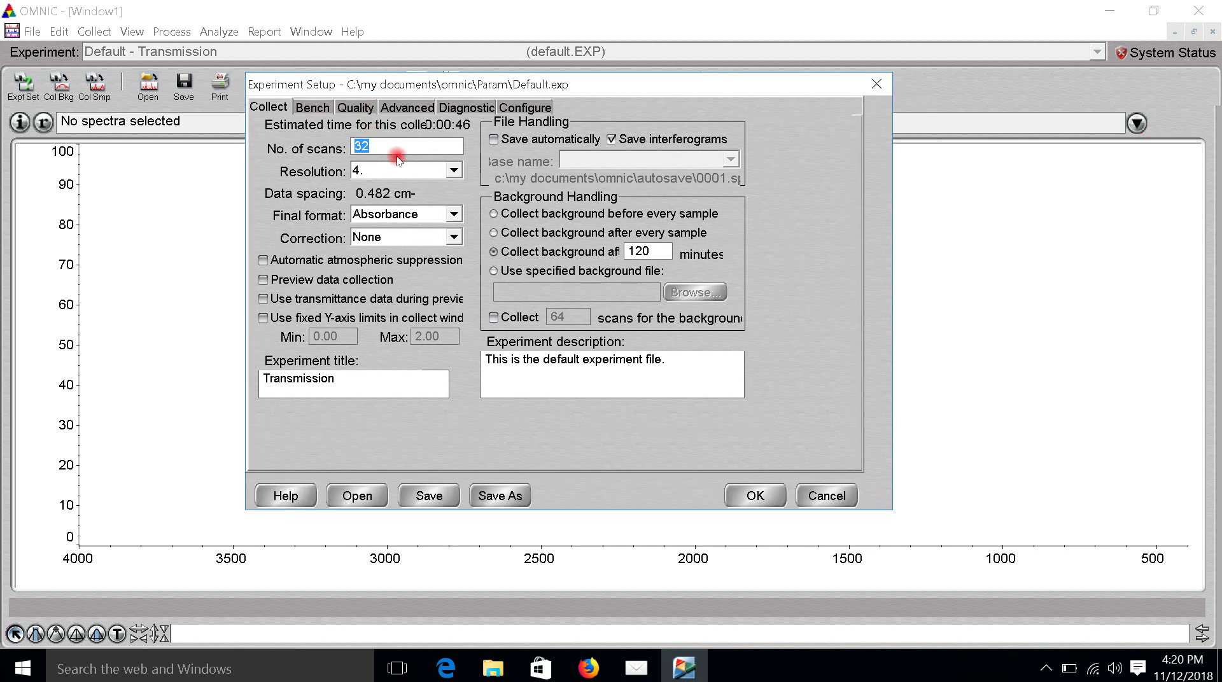
{"action": "left_click", "coordinate": [276, 119]}
{"action": "left_click", "coordinate": [309, 155]}
{"action": "left_click", "coordinate": [376, 148]}
{"action": "left_click", "coordinate": [418, 169]}
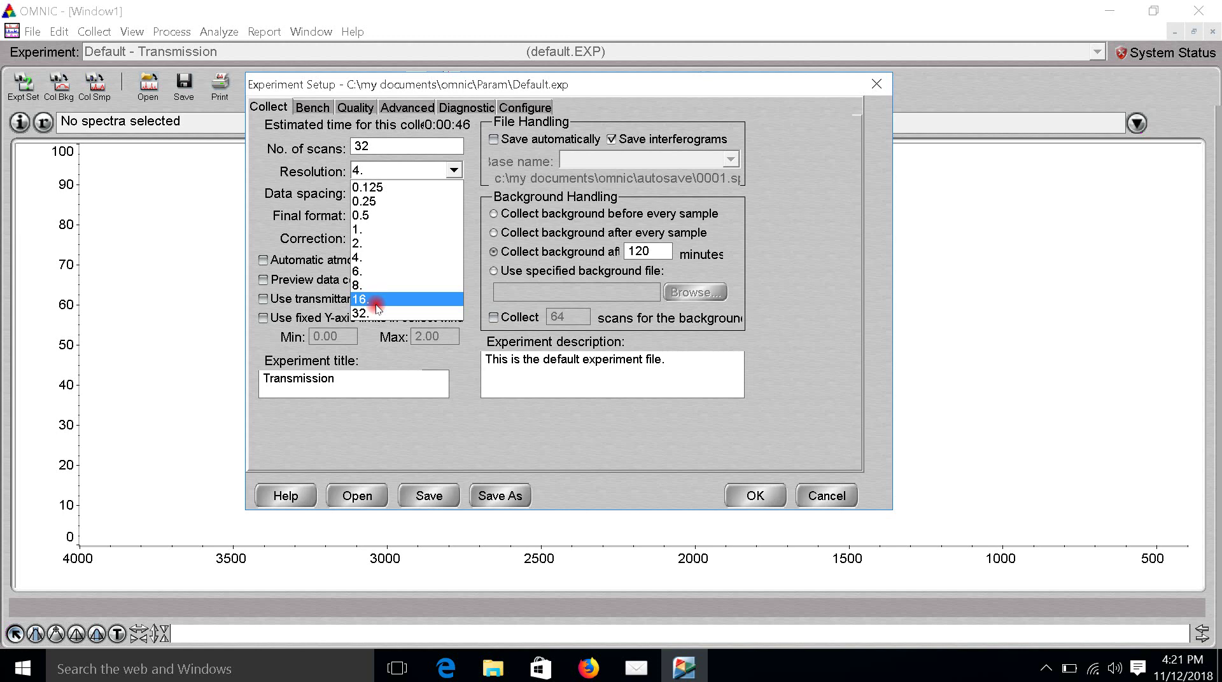
- Try resolution values 16, 4 and 6 in the Collect tab
{"action": "left_click", "coordinate": [375, 299]}
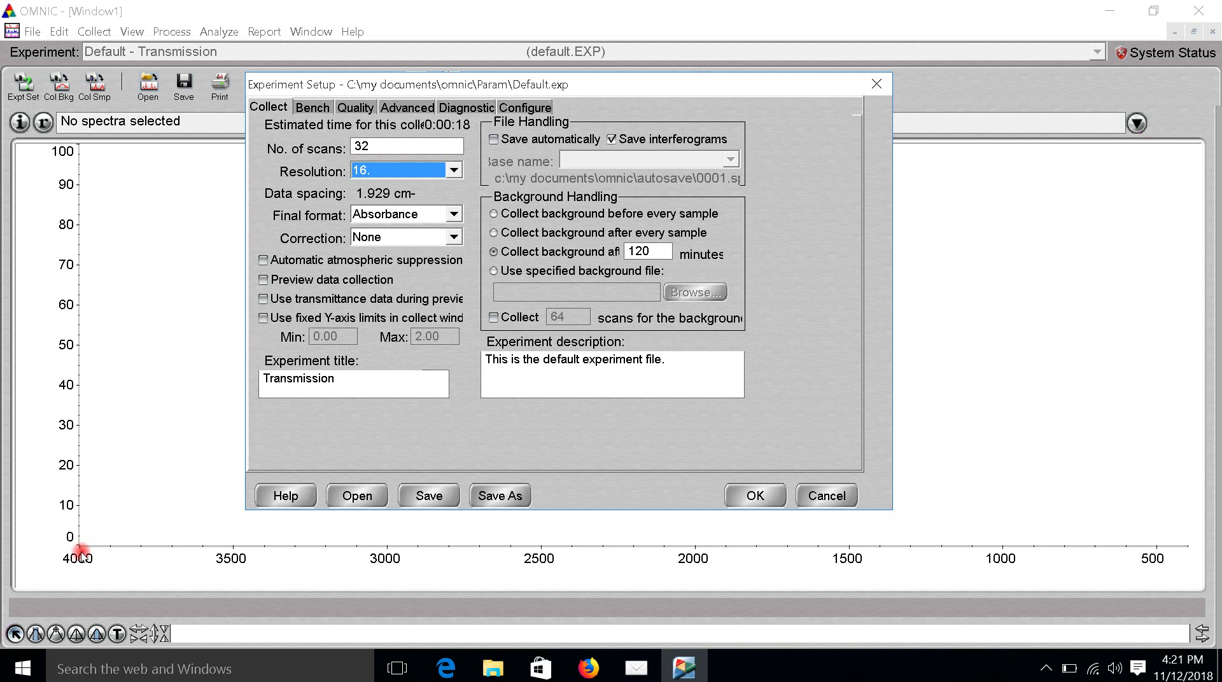
{"action": "left_click", "coordinate": [454, 169]}
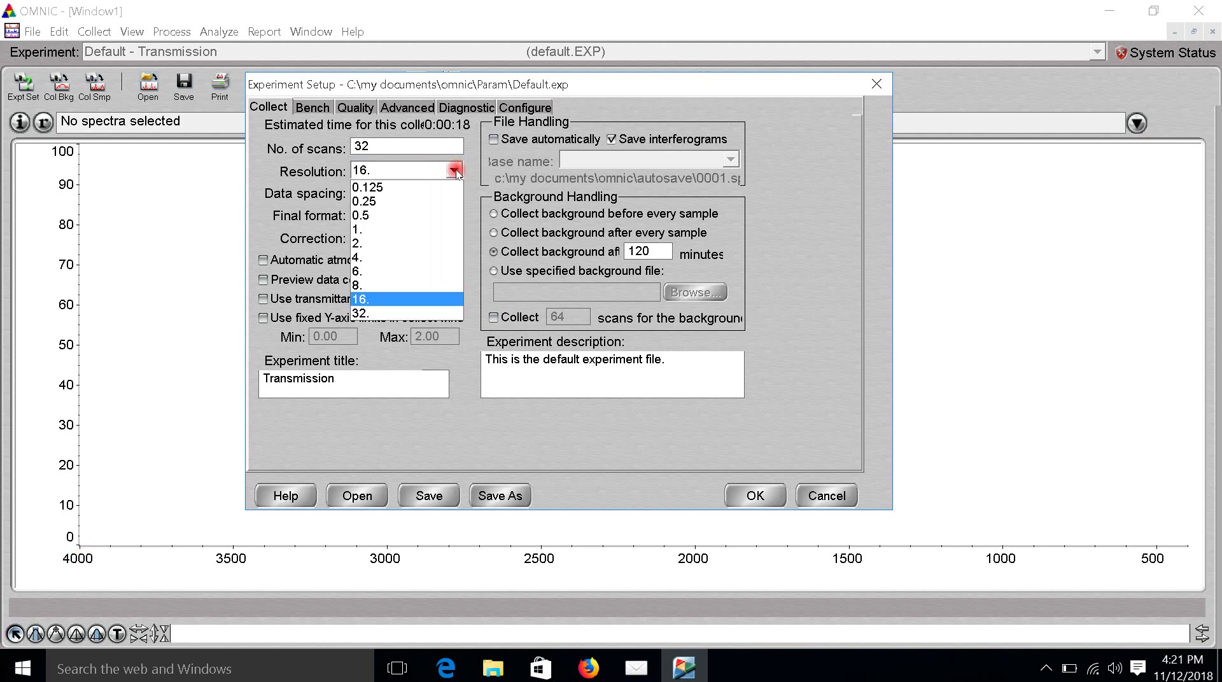
{"action": "left_click_drag", "start_coordinate": [456, 173], "coordinate": [384, 261]}
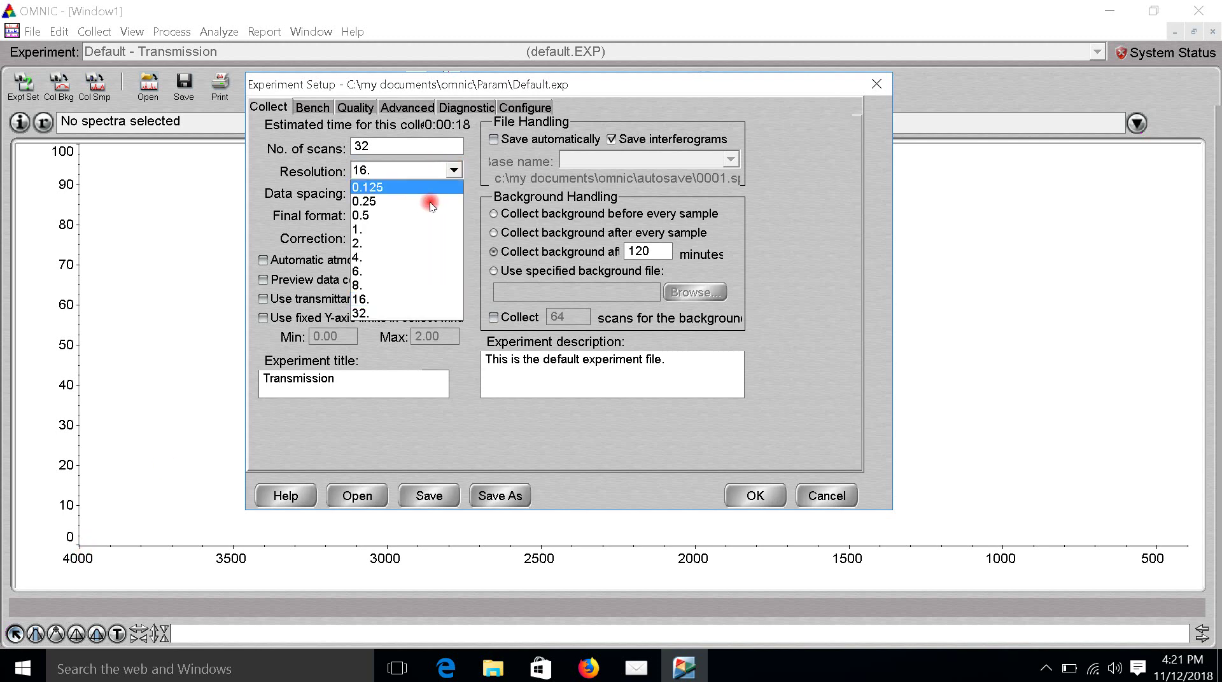
{"action": "left_click", "coordinate": [384, 259]}
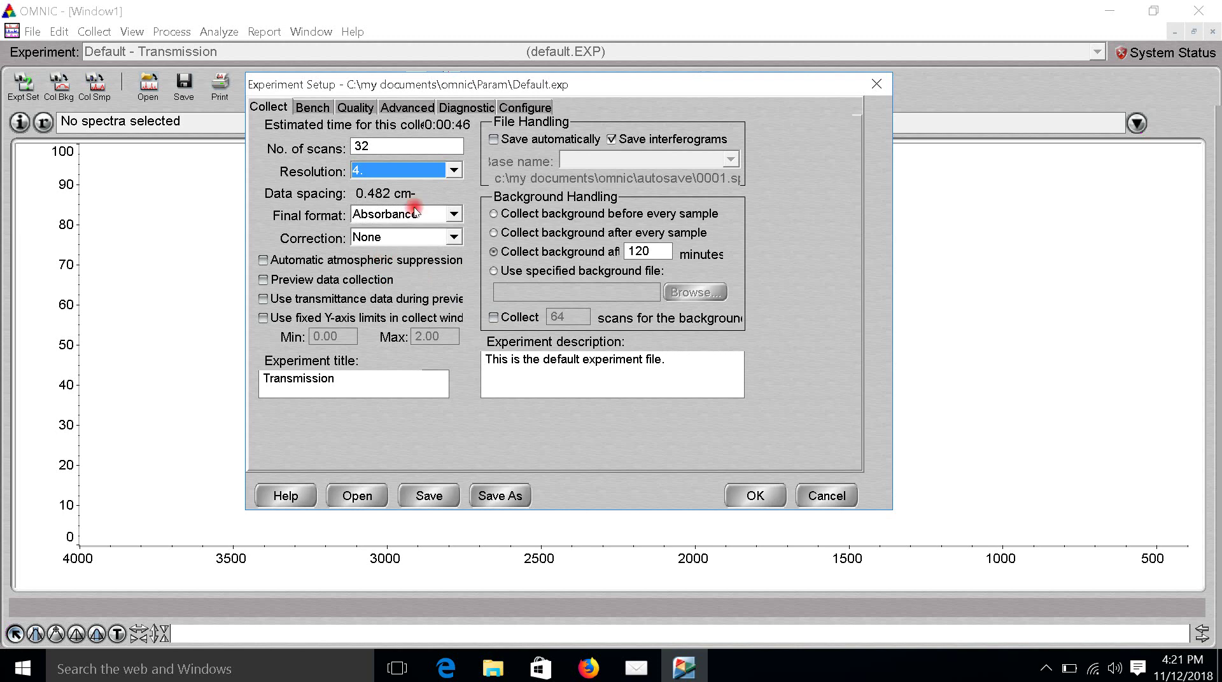
{"action": "left_click", "coordinate": [453, 171]}
{"action": "left_click", "coordinate": [451, 171]}
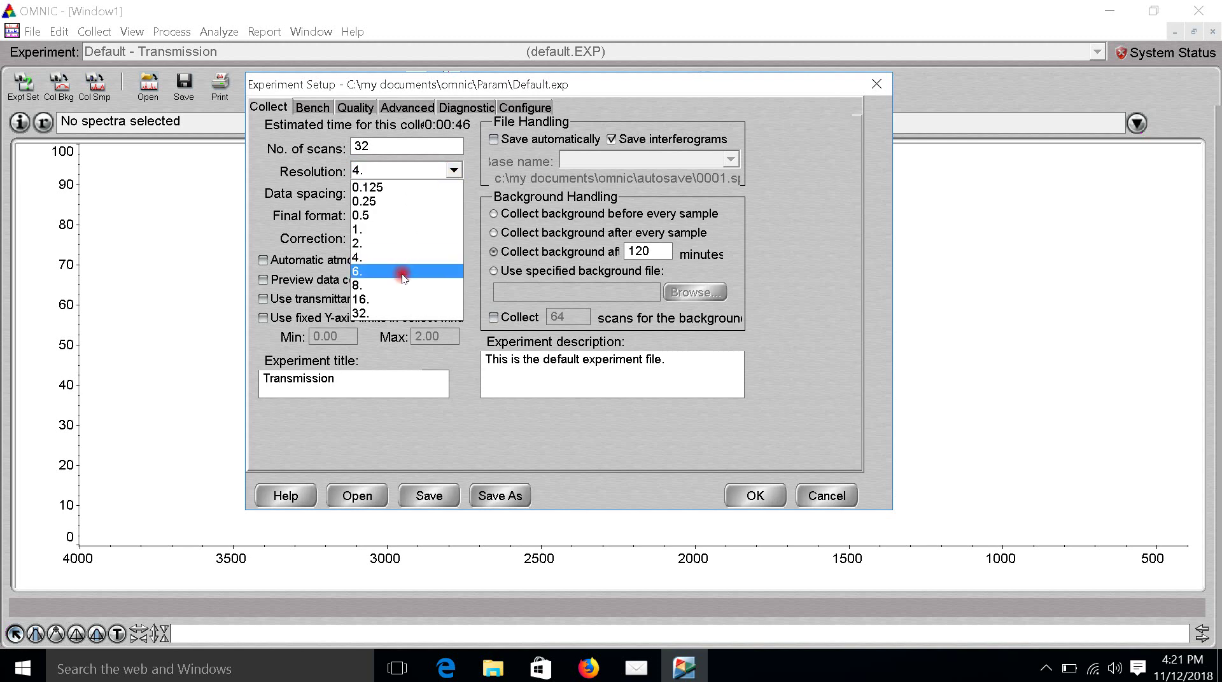
{"action": "left_click", "coordinate": [402, 275]}
- Try resolutions 8 and 0.5, then settle on 6 for about 33 seconds' collection
{"action": "left_click", "coordinate": [453, 169]}
{"action": "left_click", "coordinate": [407, 286]}
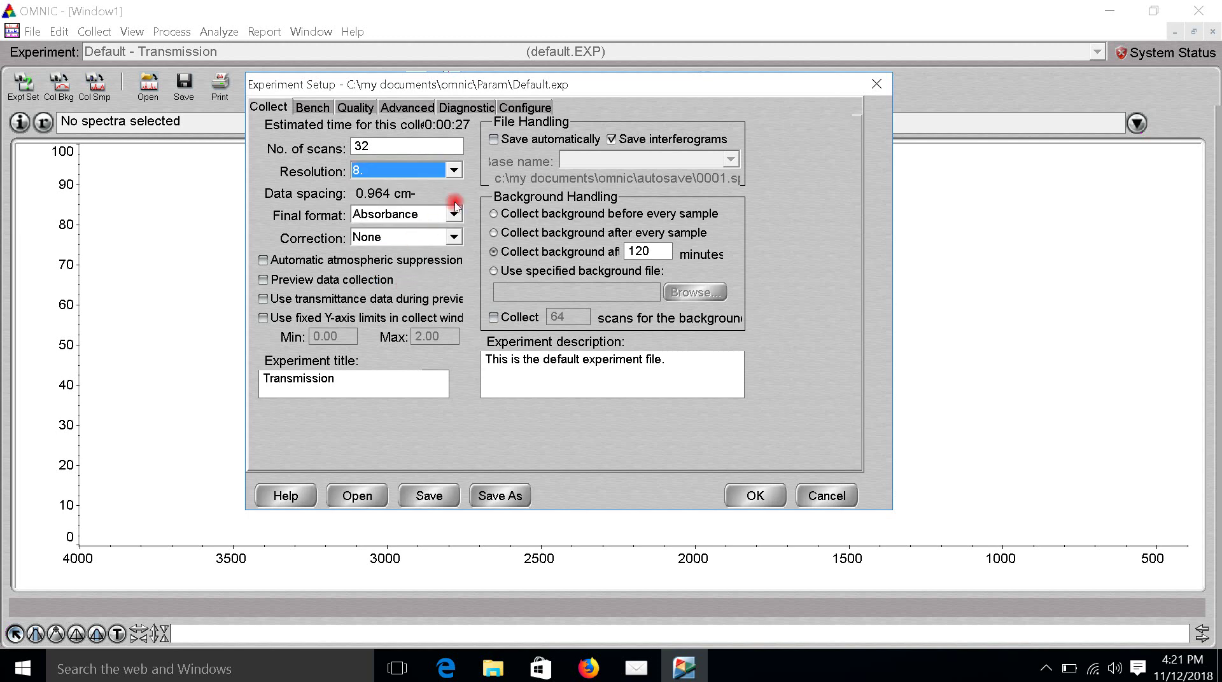
{"action": "left_click", "coordinate": [453, 170]}
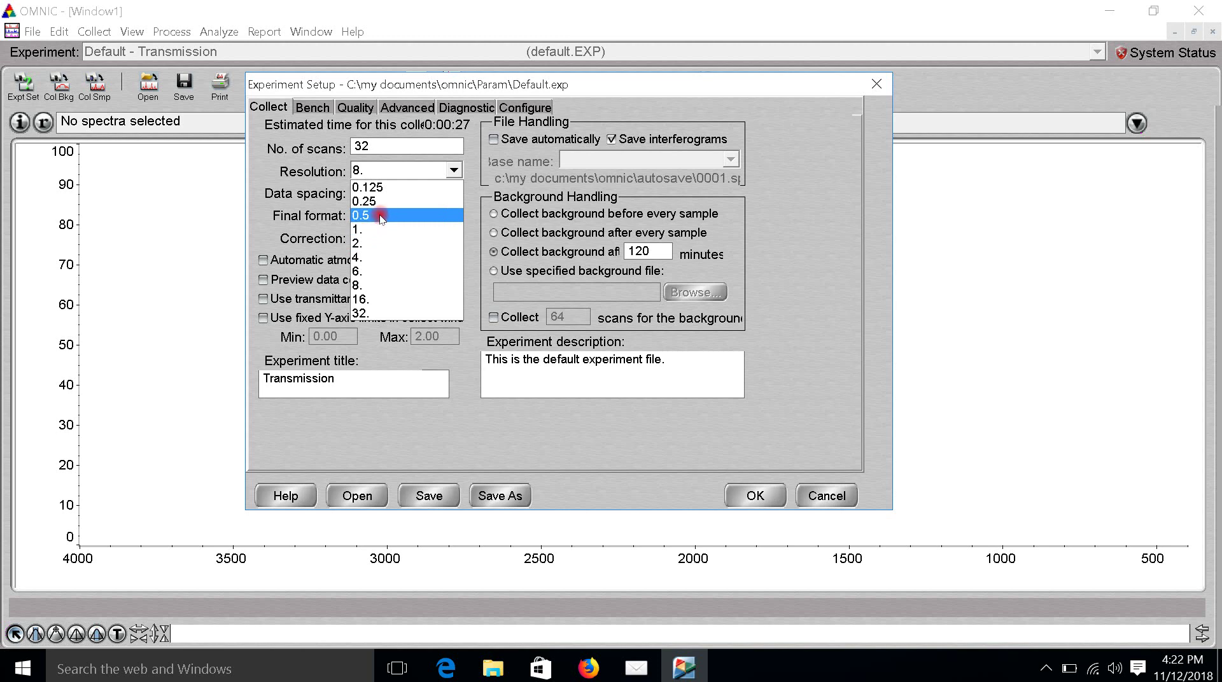
{"action": "left_click", "coordinate": [381, 217]}
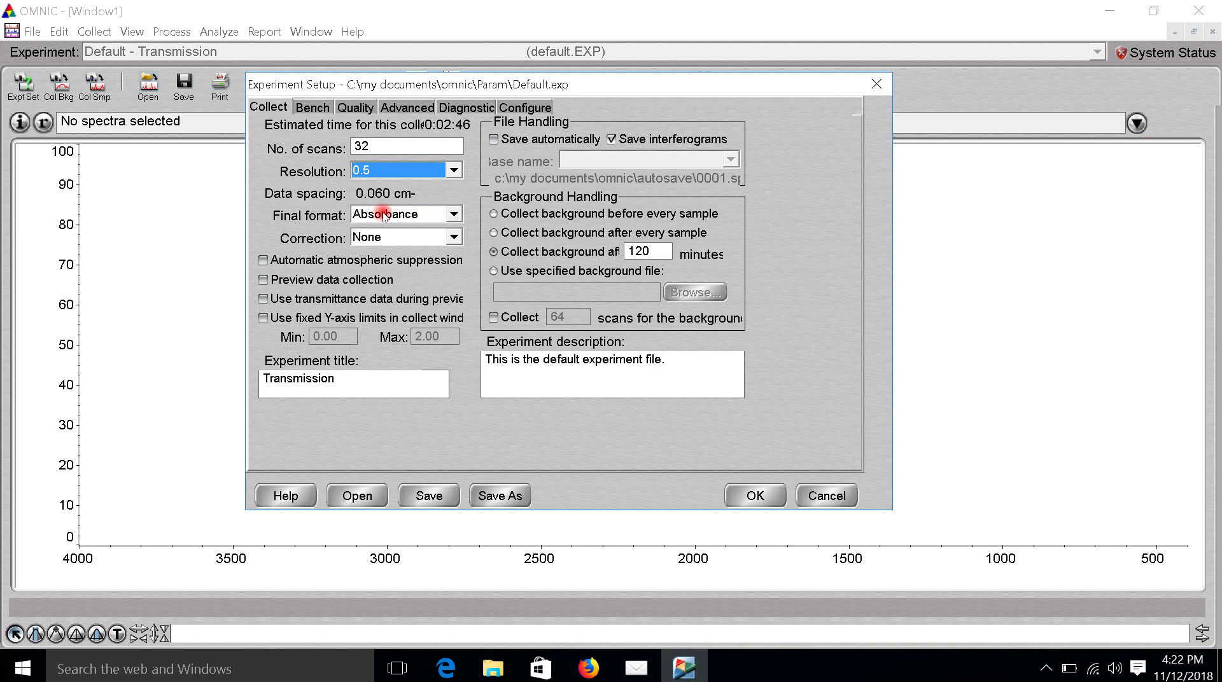
{"action": "left_click", "coordinate": [454, 171]}
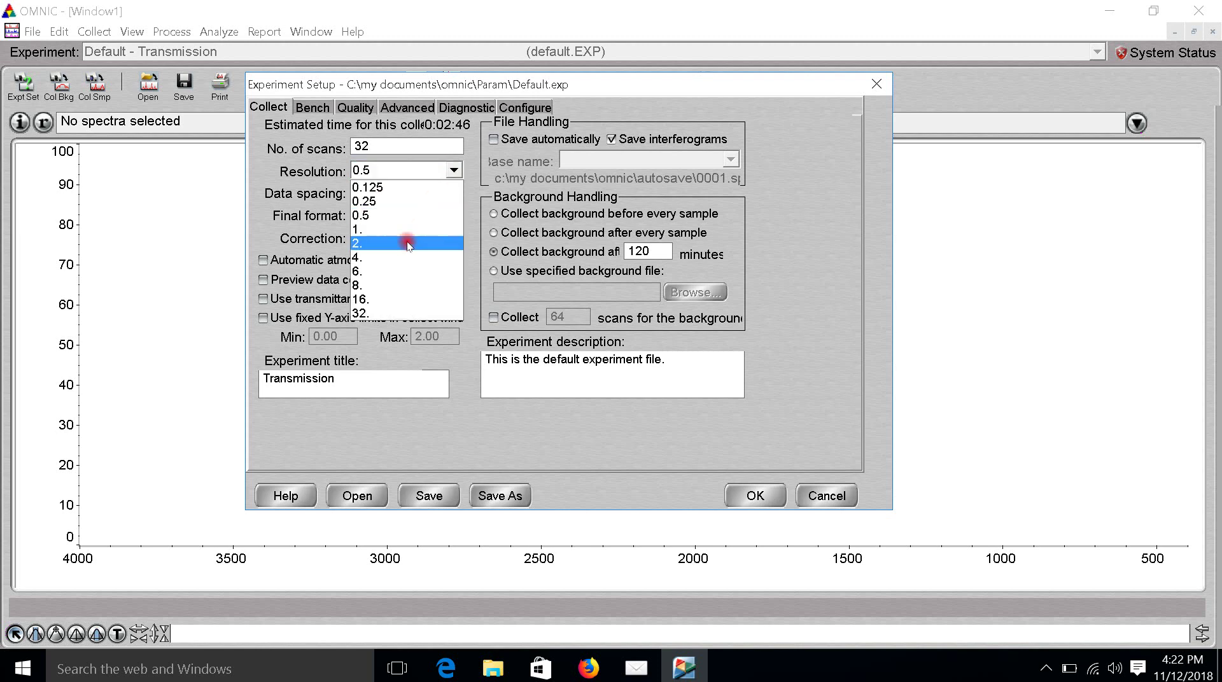
{"action": "left_click", "coordinate": [392, 273]}
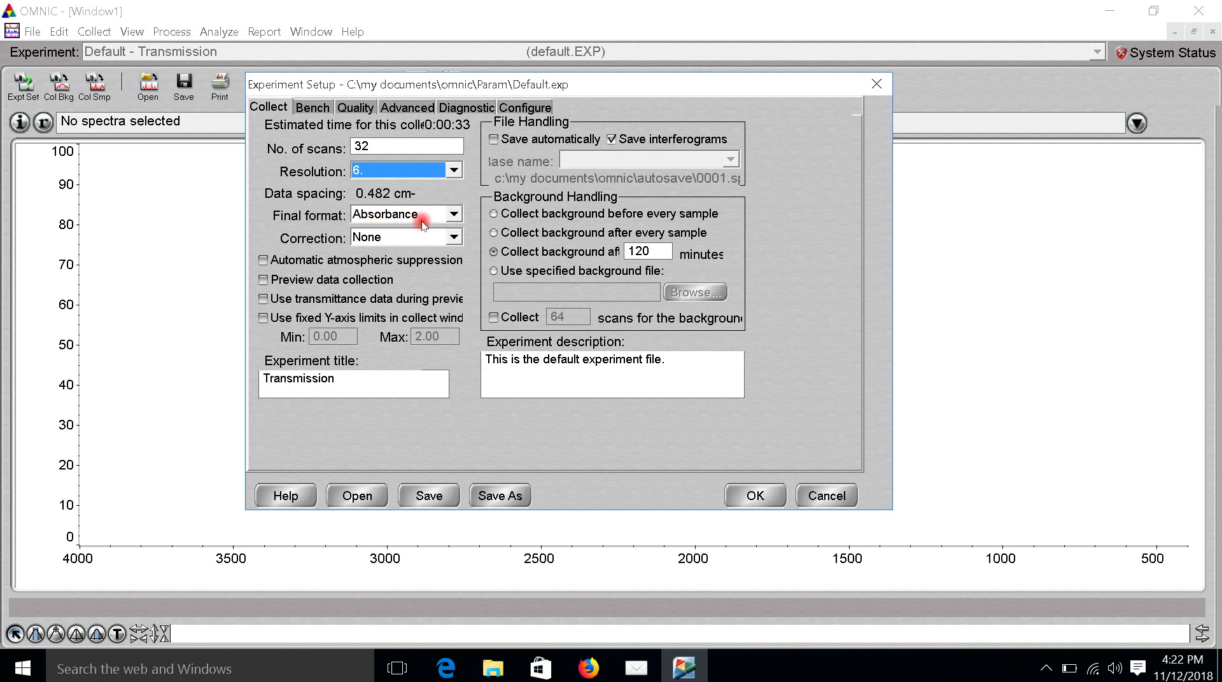
{"action": "left_click", "coordinate": [452, 215]}
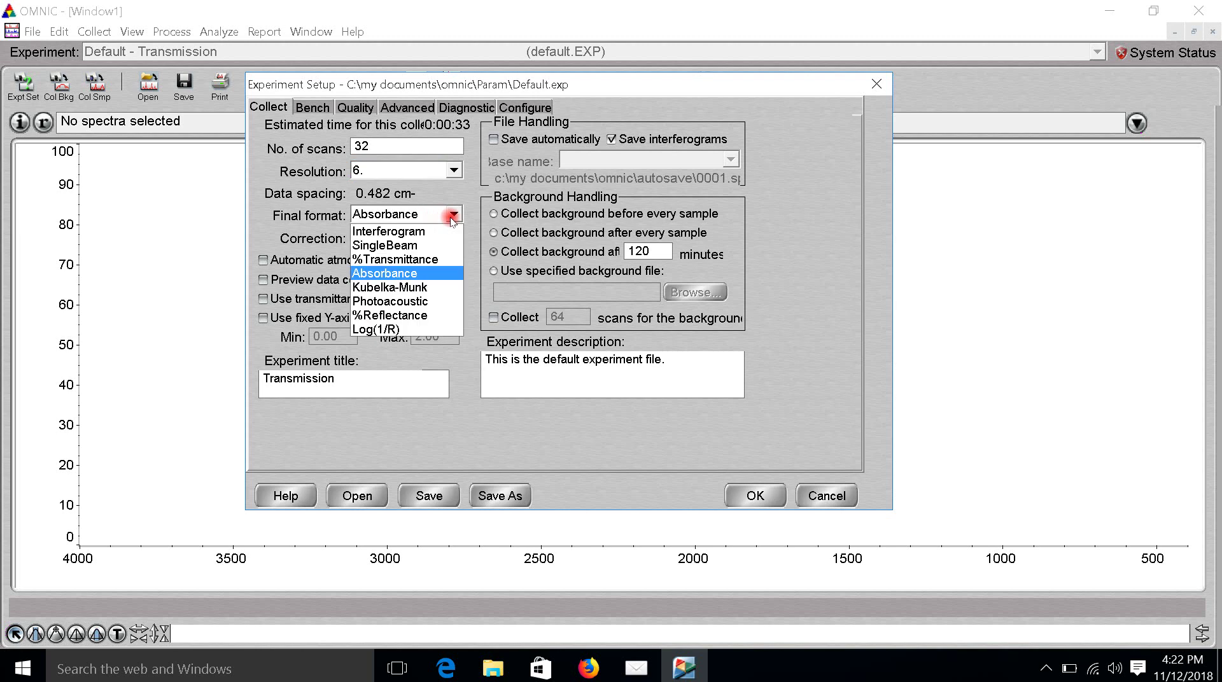
{"action": "left_click", "coordinate": [431, 260]}
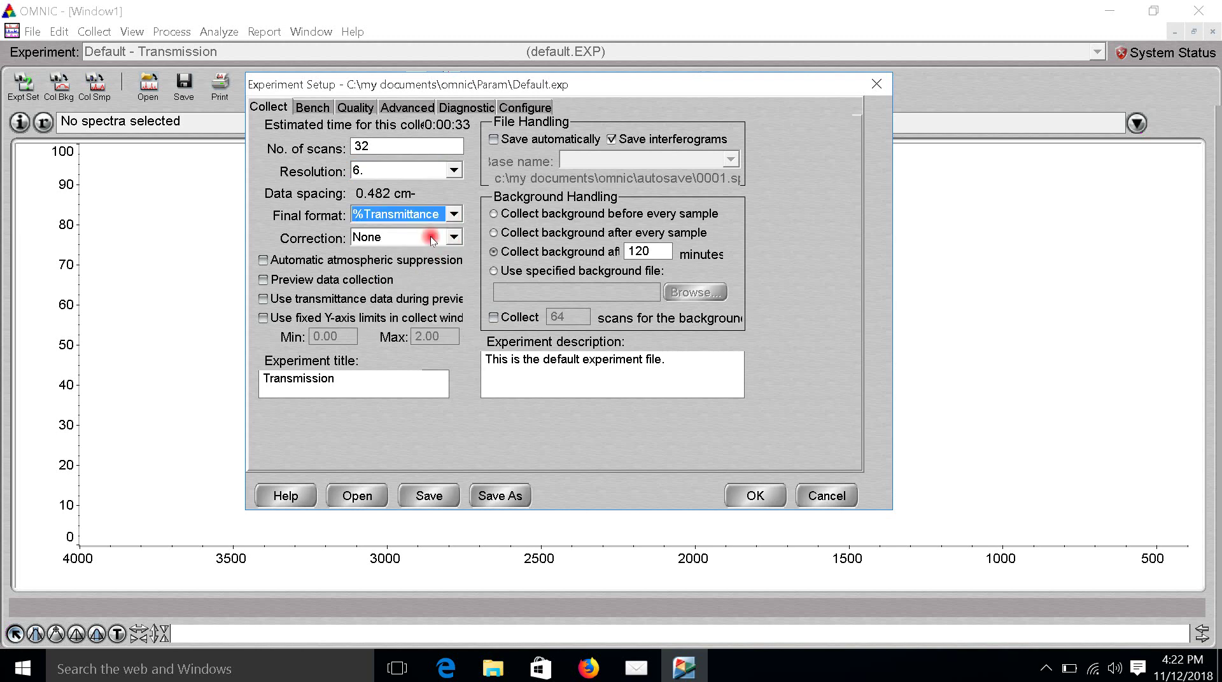
{"action": "left_click", "coordinate": [447, 215]}
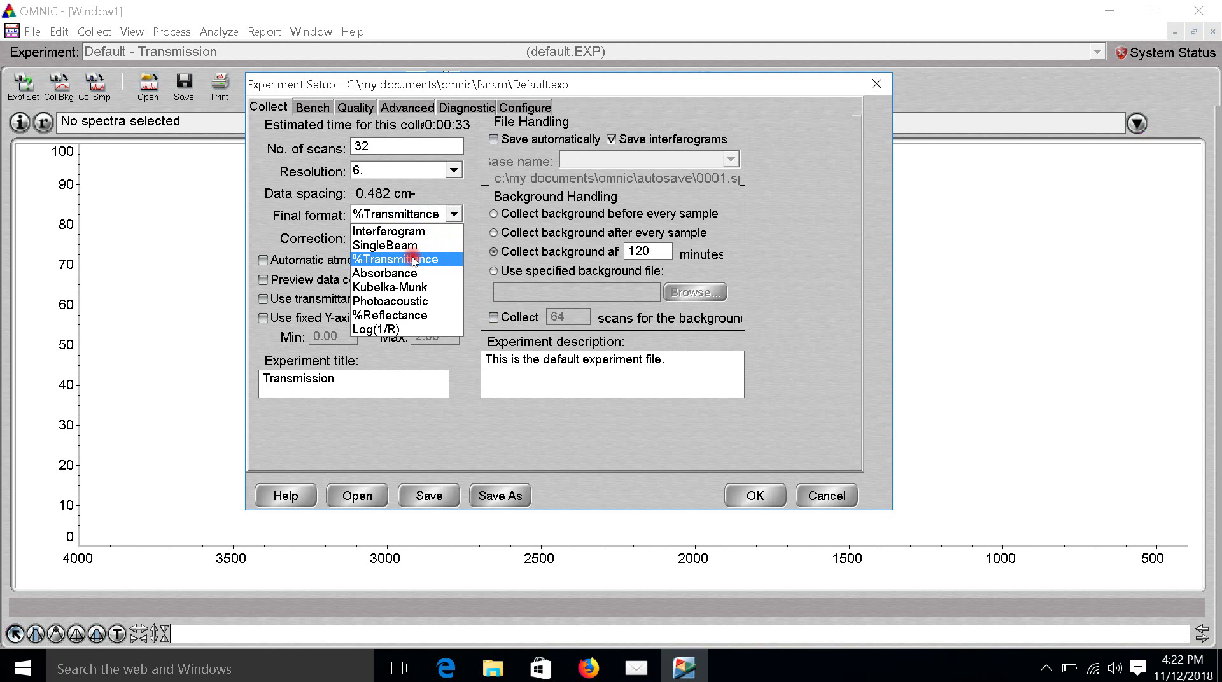
{"action": "left_click", "coordinate": [414, 261]}
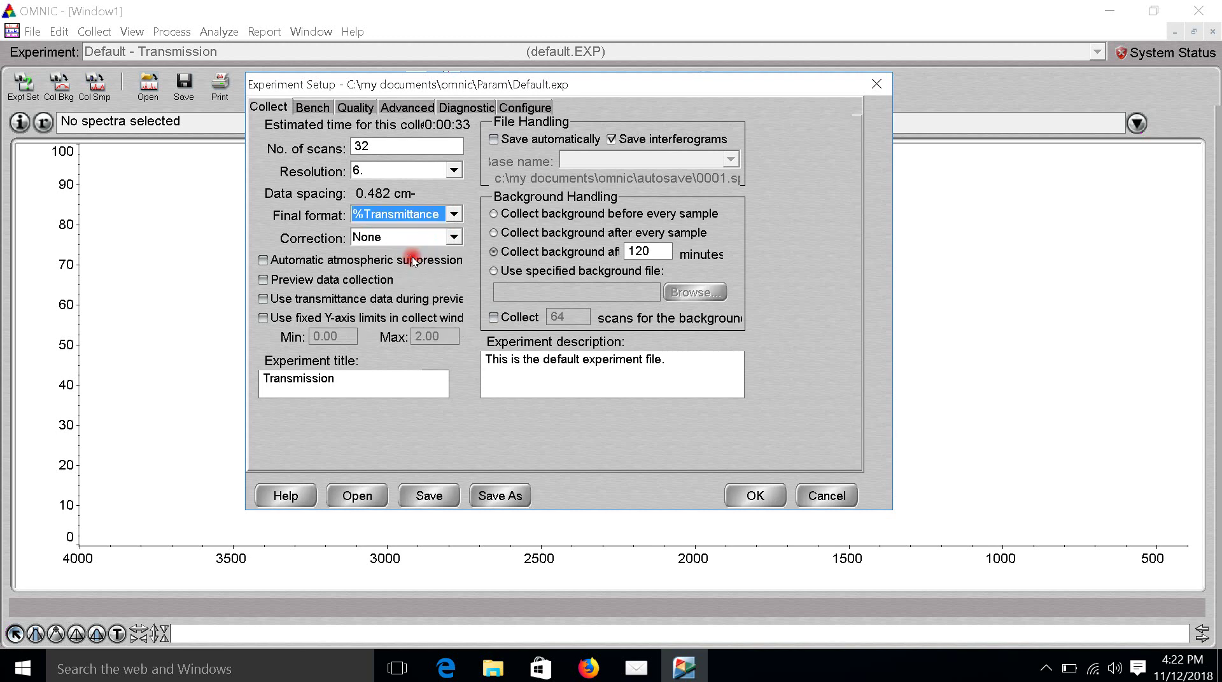
{"action": "left_click", "coordinate": [455, 215]}
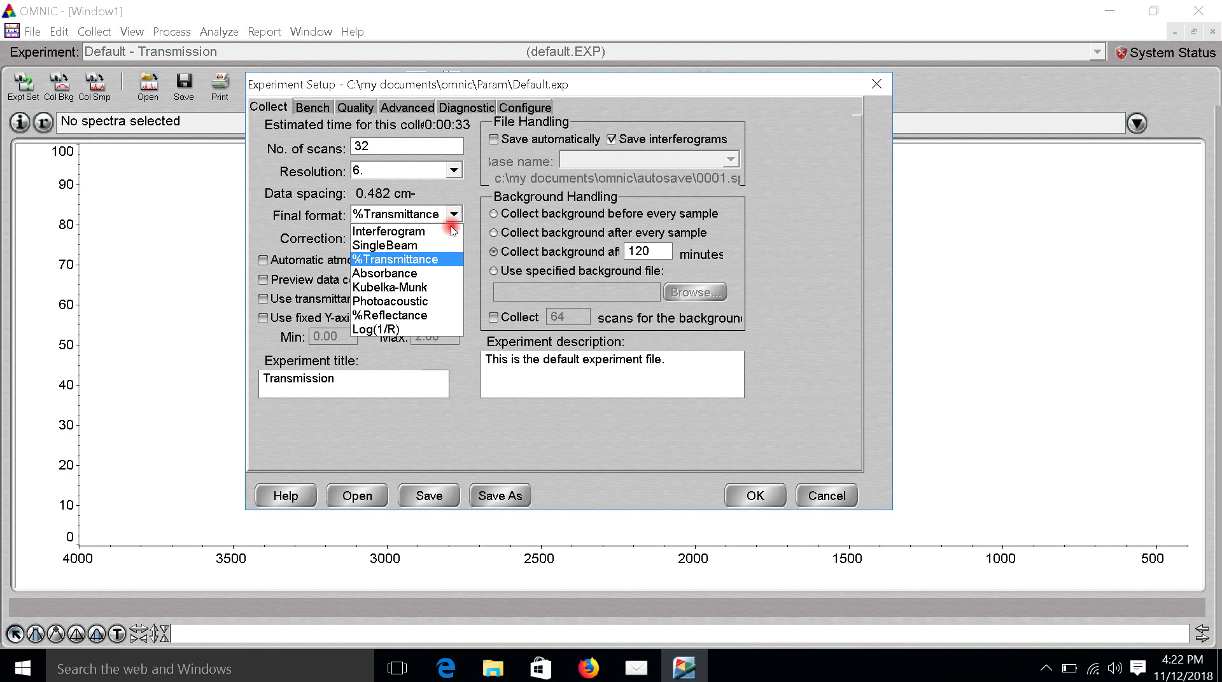
{"action": "left_click", "coordinate": [420, 274]}
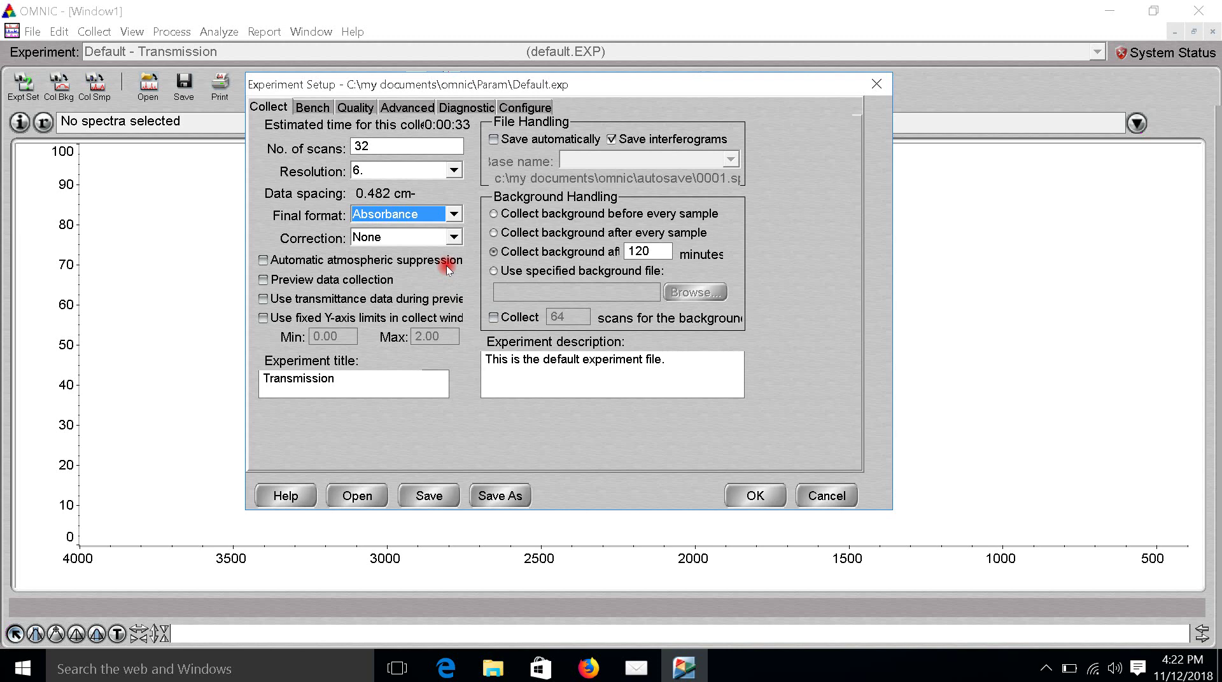
- Show the Bench tab: DTGS KBr detector, KBr beamsplitter, IR source, 4000–400 range
{"action": "left_click", "coordinate": [307, 109]}
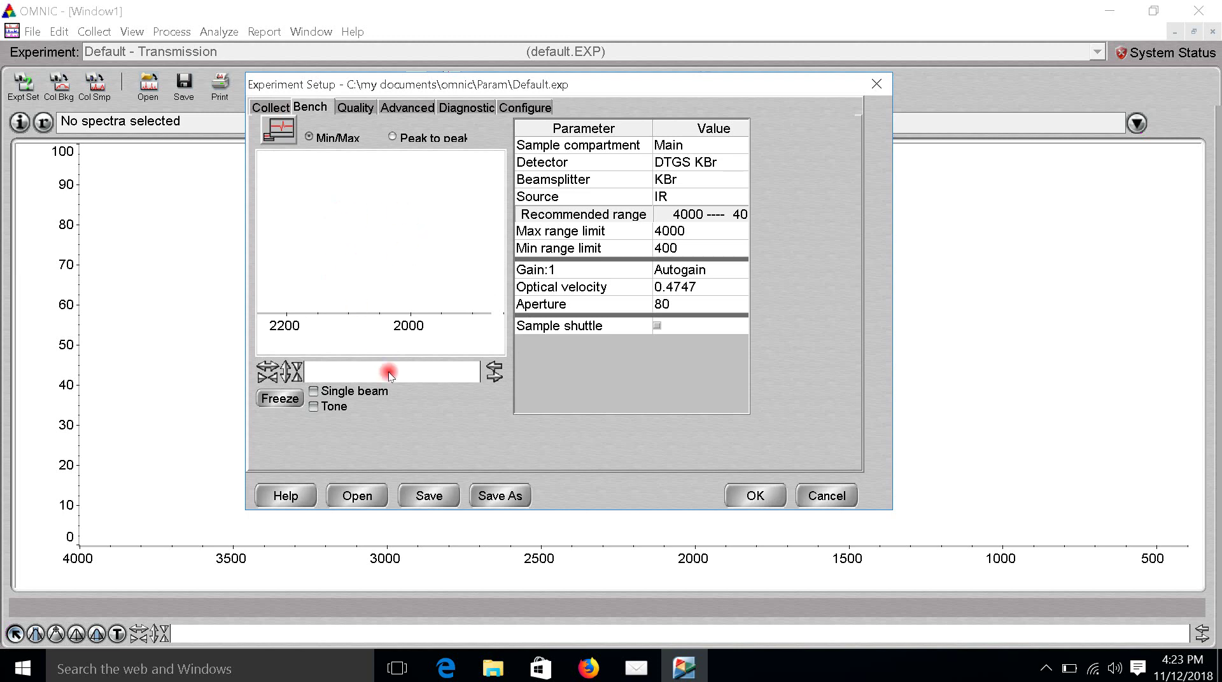
- Accept the experiment setup with OK and try the Col Bkg and Col Smp buttons
{"action": "left_click", "coordinate": [757, 495]}
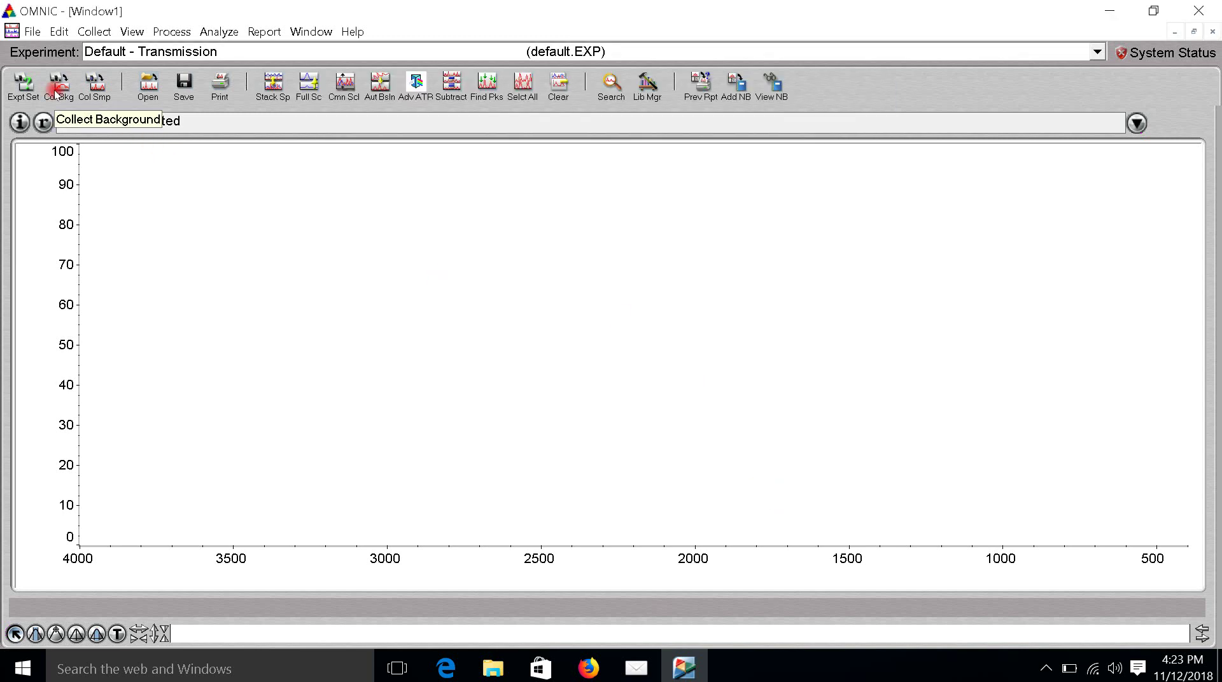
{"action": "left_click", "coordinate": [56, 93]}
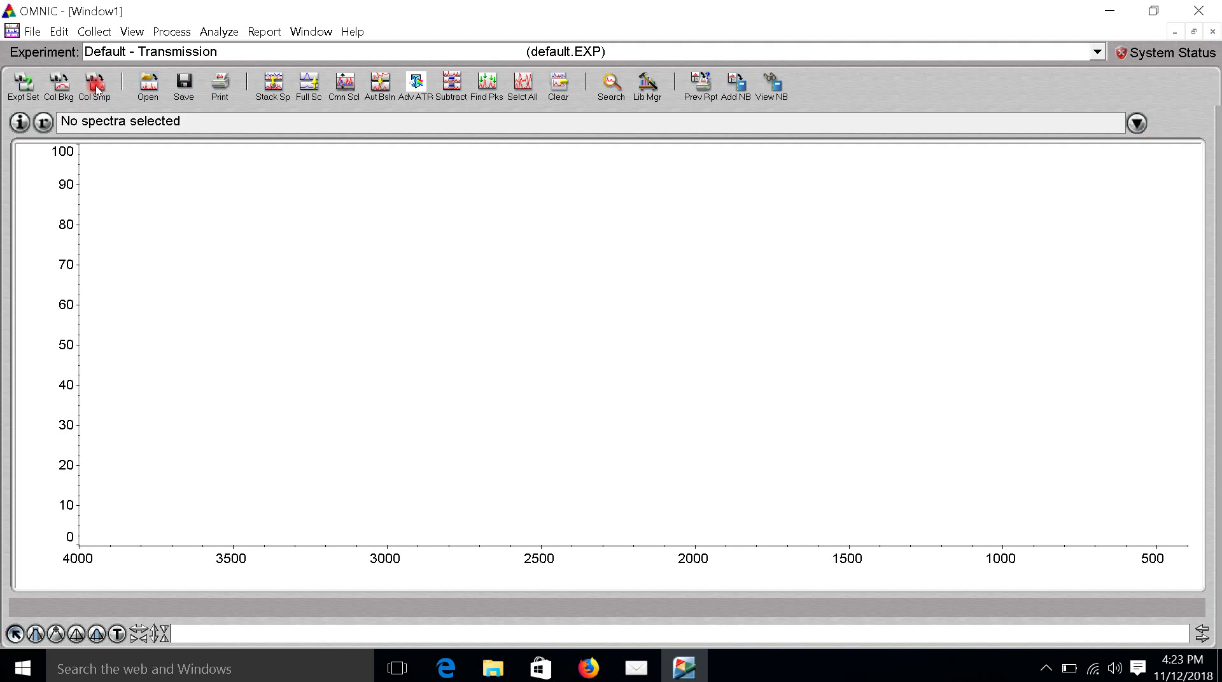
{"action": "left_click", "coordinate": [97, 88]}
- Show the Collect menu's Collect Sample and Collect Background commands, then dismiss it
{"action": "left_click", "coordinate": [90, 37]}
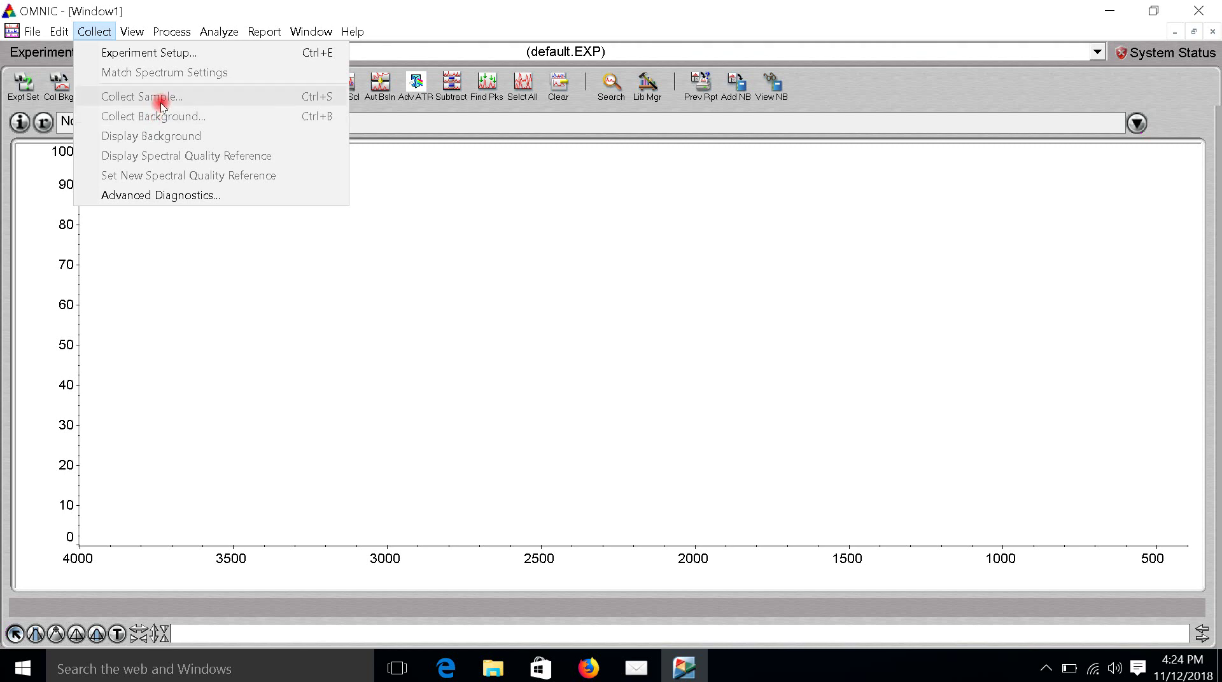
{"action": "left_click", "coordinate": [243, 248]}
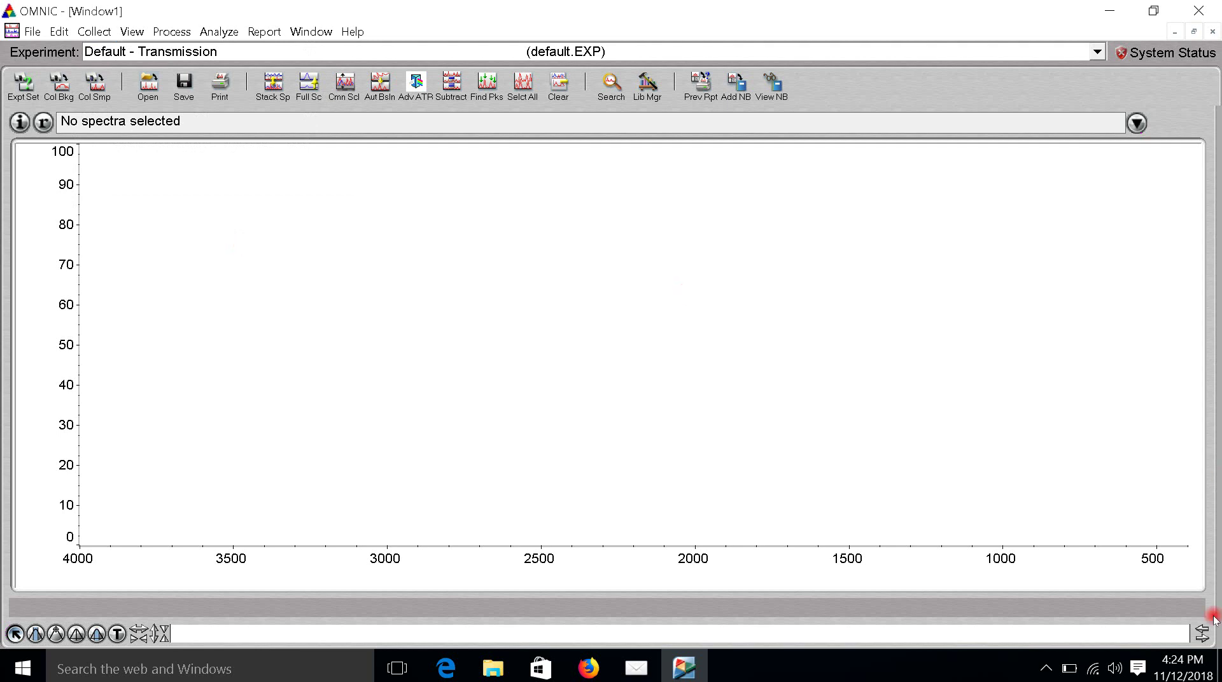
{"action": "left_click", "coordinate": [1045, 668]}
{"action": "left_click", "coordinate": [1000, 632]}
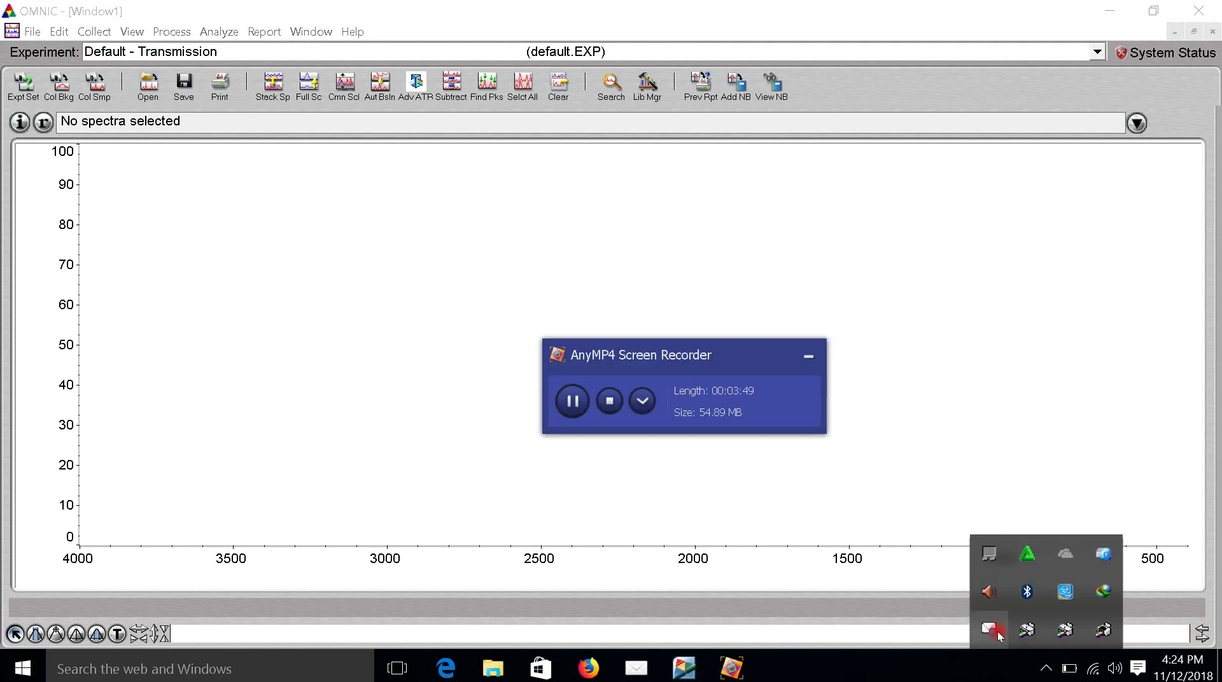